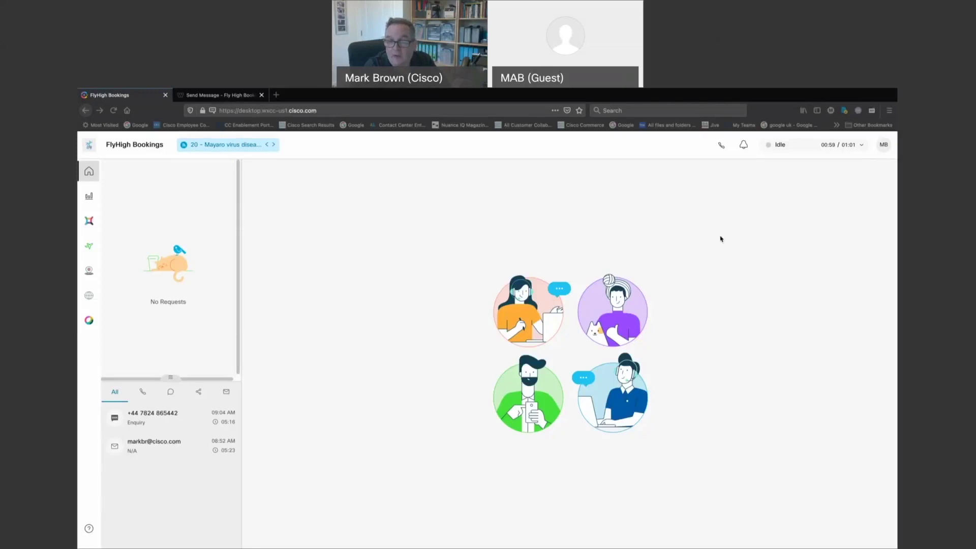
Step: Set the agent status to Available and accept the incoming SMS and email requests
click(862, 148)
click(795, 189)
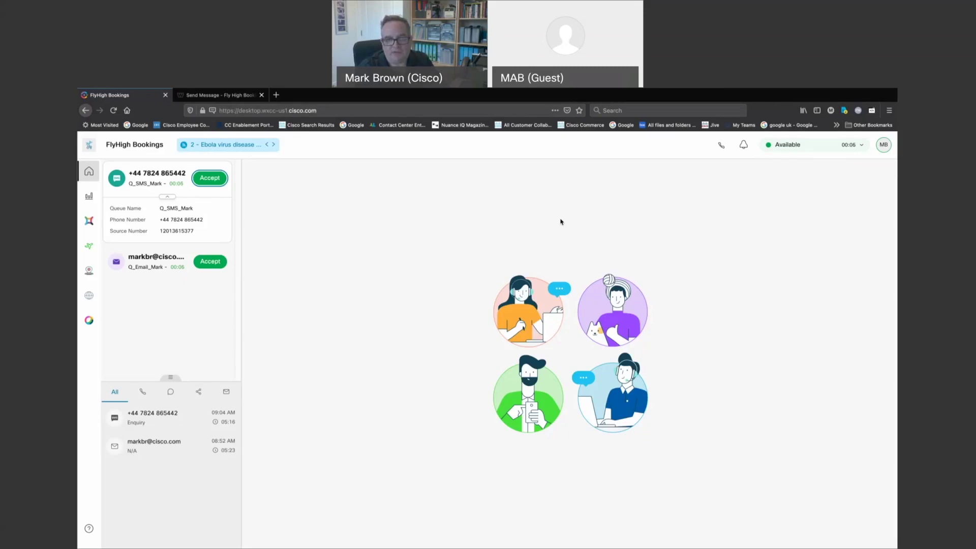
click(148, 257)
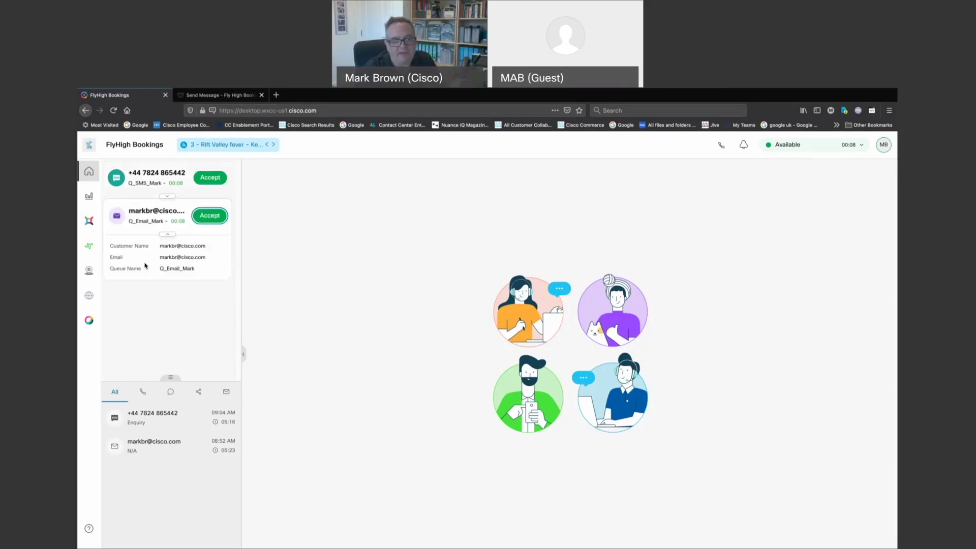
click(134, 184)
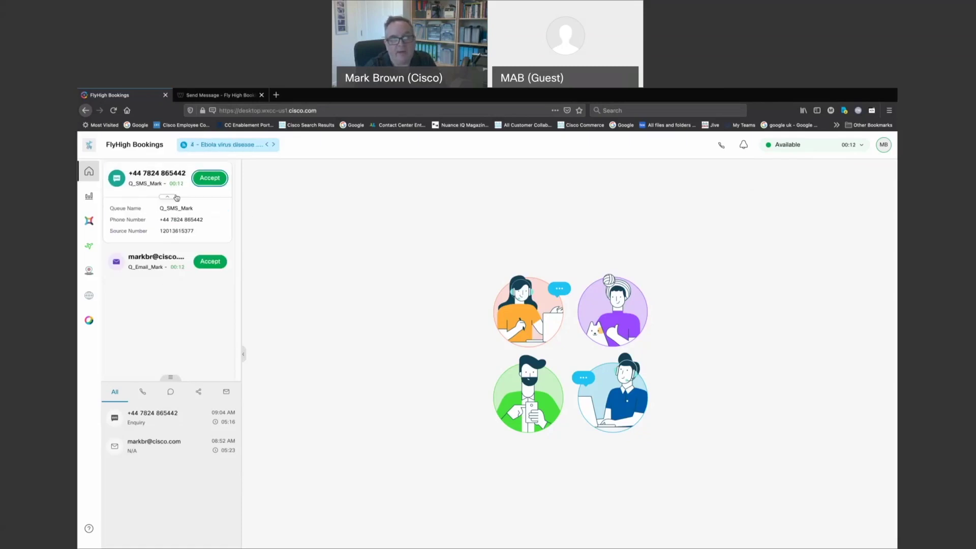
click(209, 179)
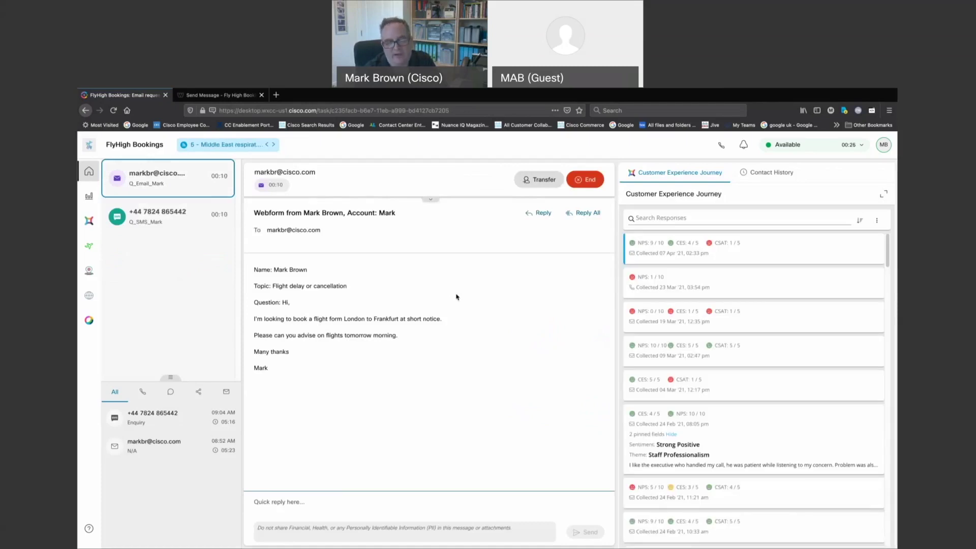
Step: Open the accepted webform email and examine its reply draft with the quoted original message expanded
click(147, 231)
click(137, 184)
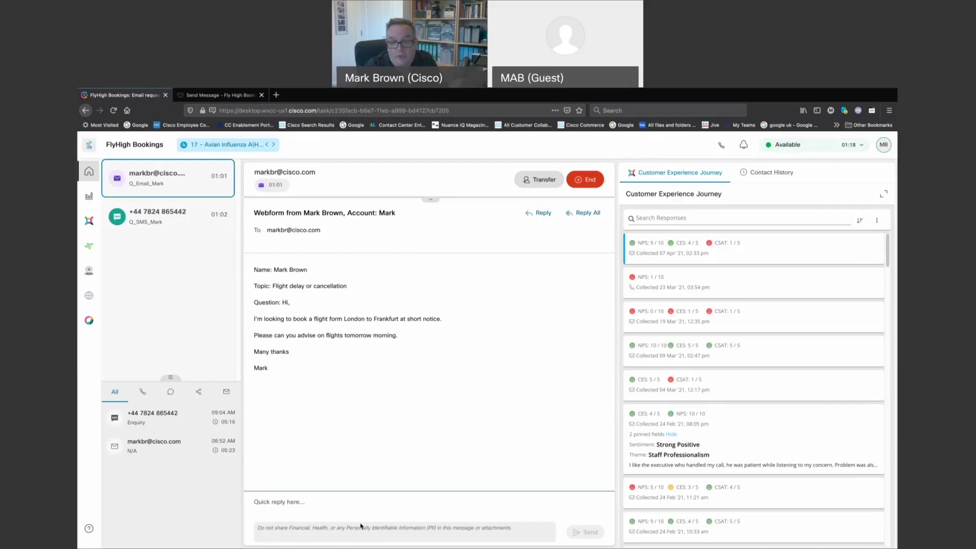
click(543, 213)
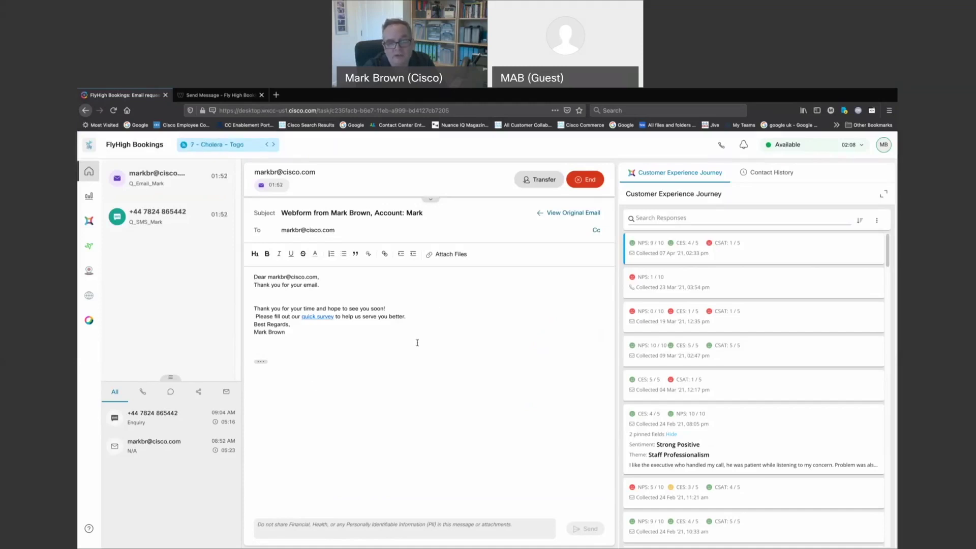
click(261, 365)
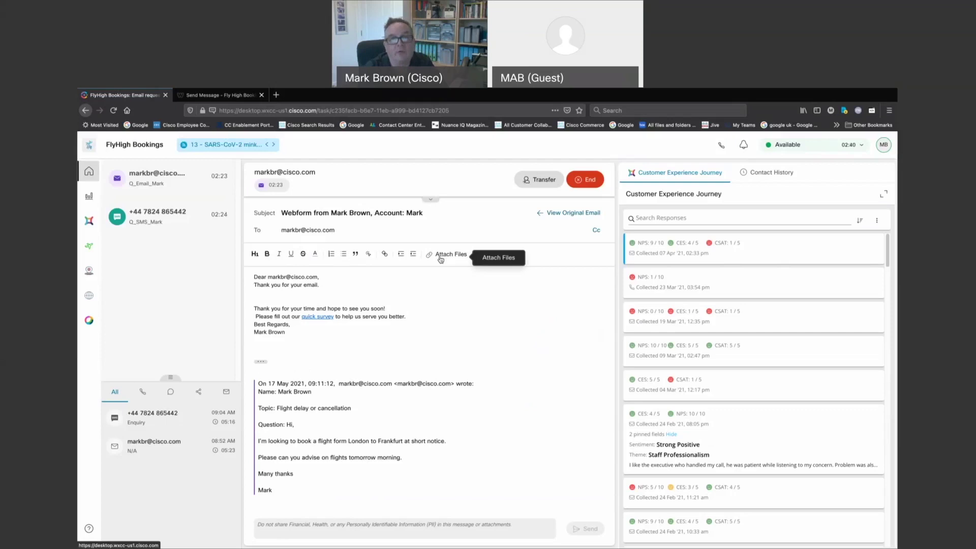
Step: Review the queues offered for transferring the email contact, and close the transfer request without choosing one
click(527, 181)
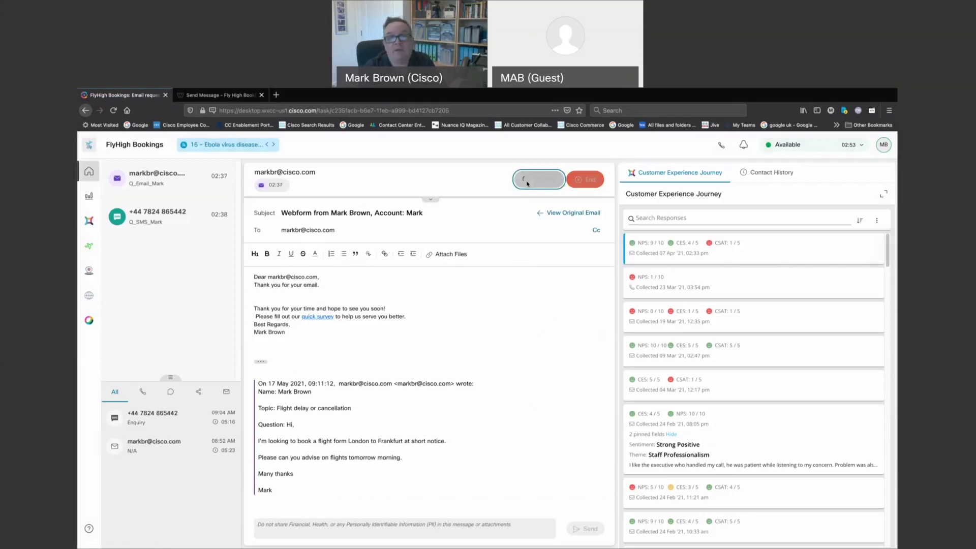
click(540, 206)
scroll(523, 256, down, 2)
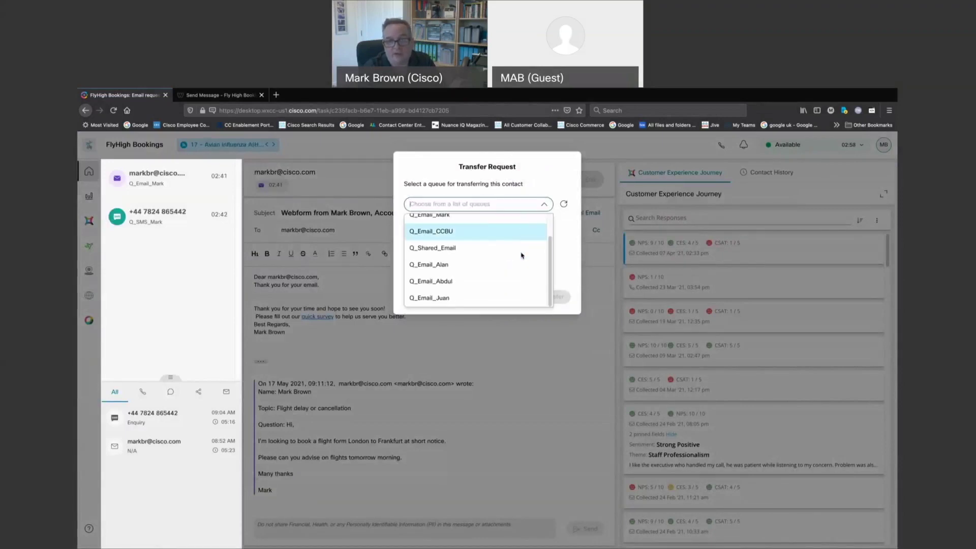
scroll(522, 256, up, 2)
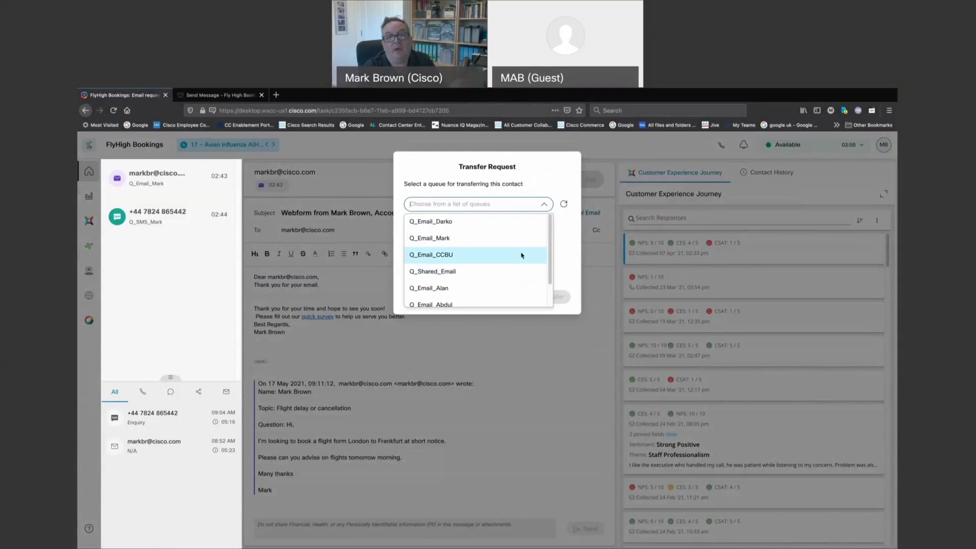
click(540, 183)
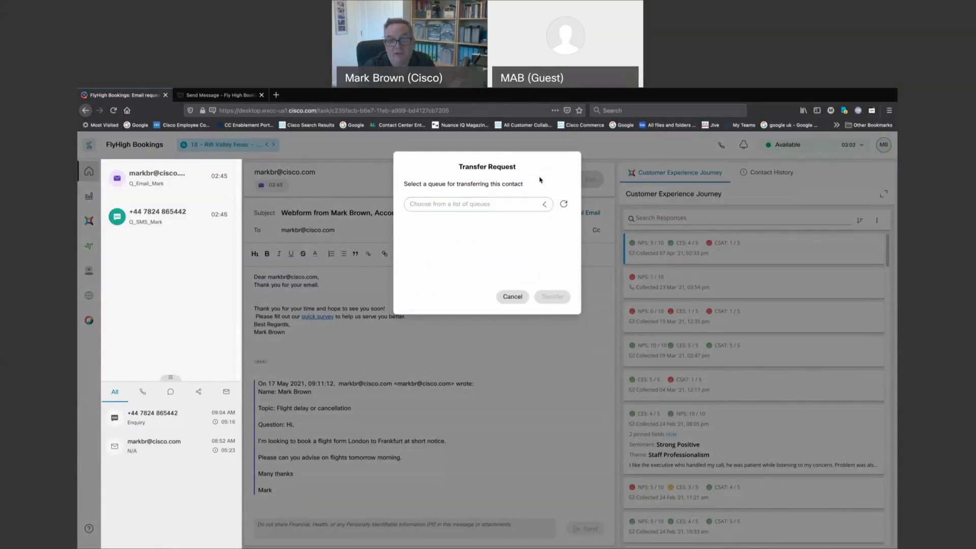
click(512, 298)
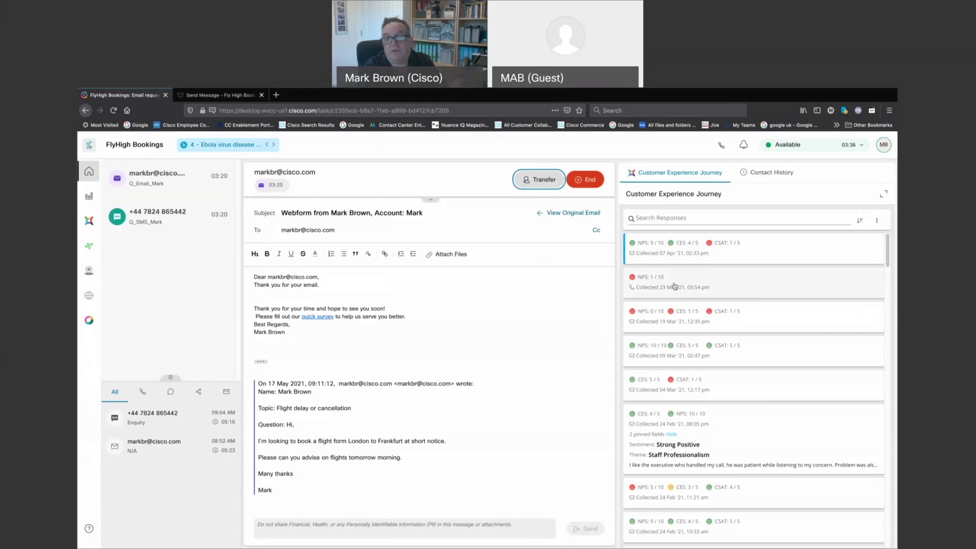
Step: Examine the customer's 07 Apr '21 survey response details and contact history, and return to the Customer Experience Journey
click(705, 243)
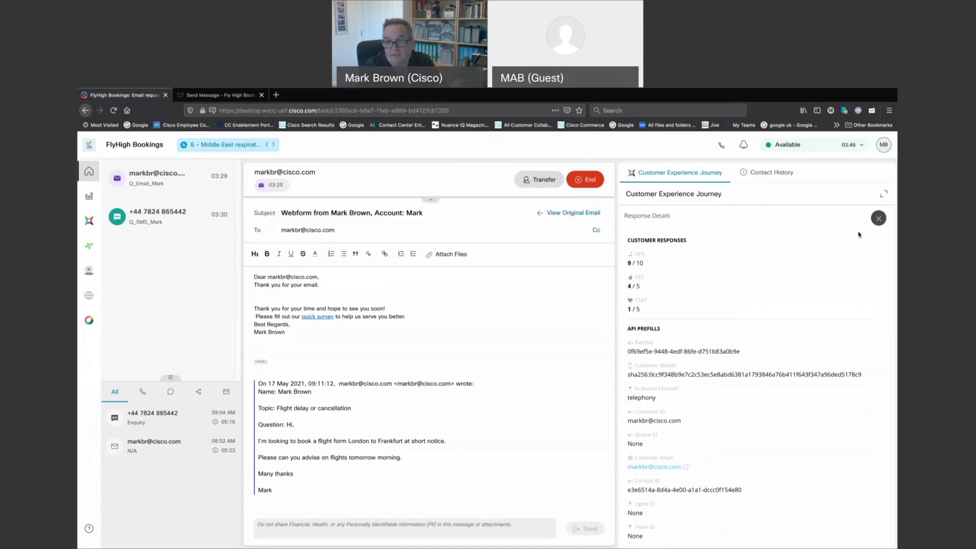
click(878, 220)
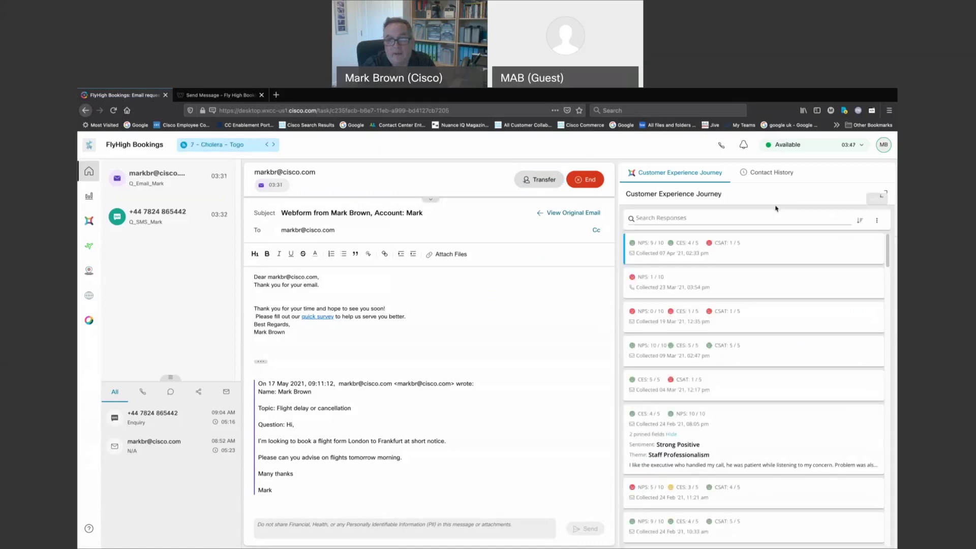
click(759, 173)
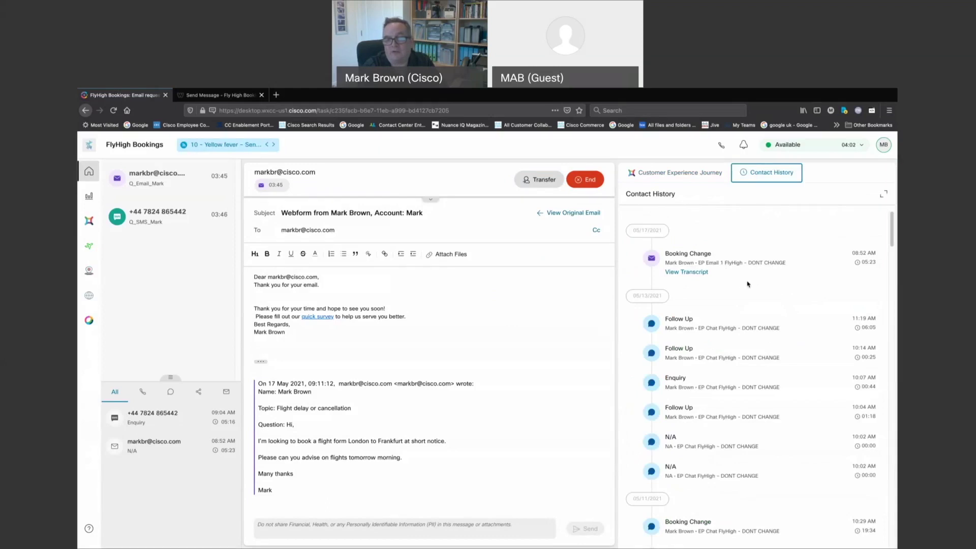
click(687, 178)
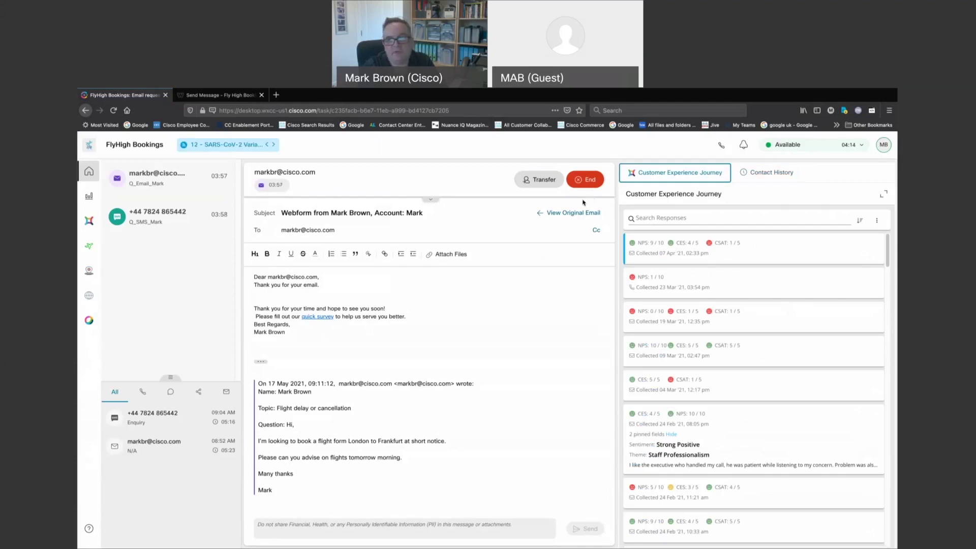
Step: End the email contact and submit its wrap-up with the reason Booking Change
click(588, 182)
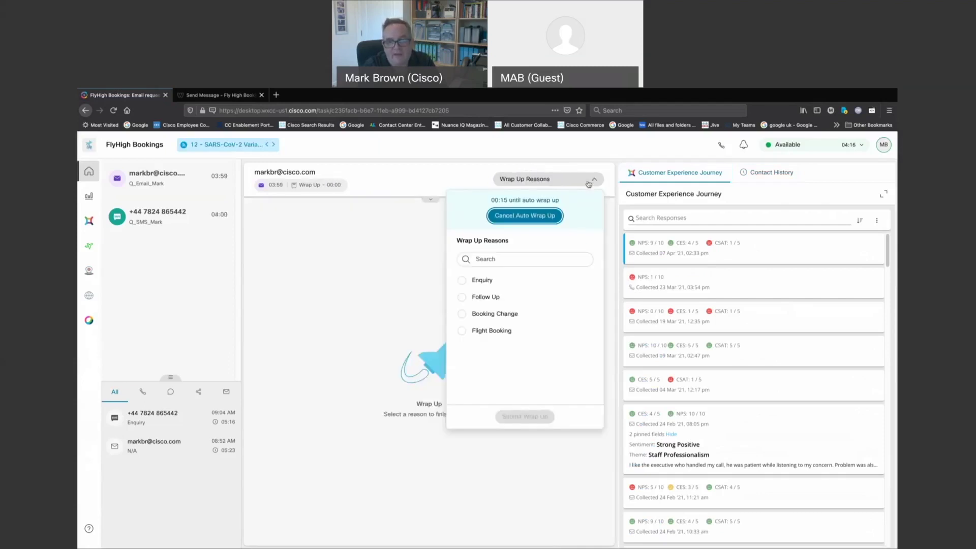
click(462, 315)
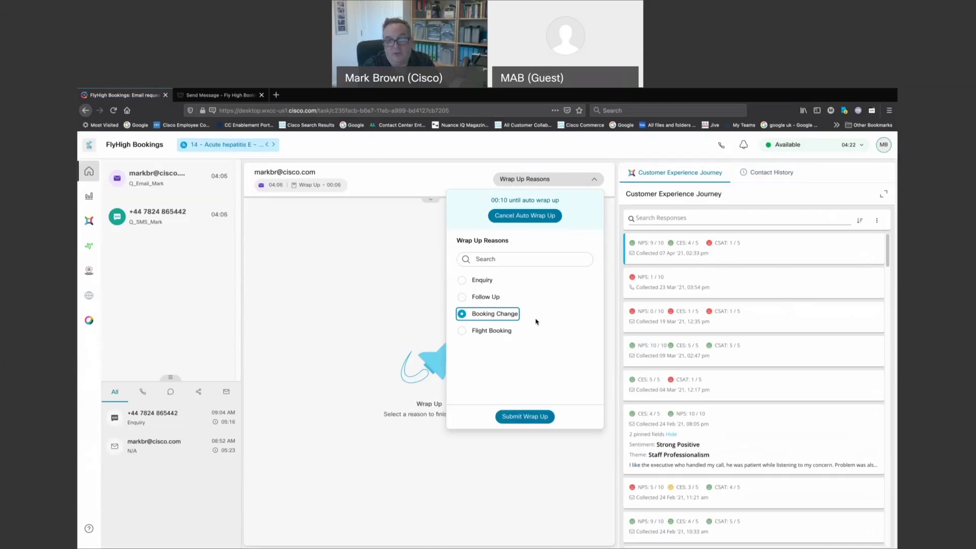
click(522, 417)
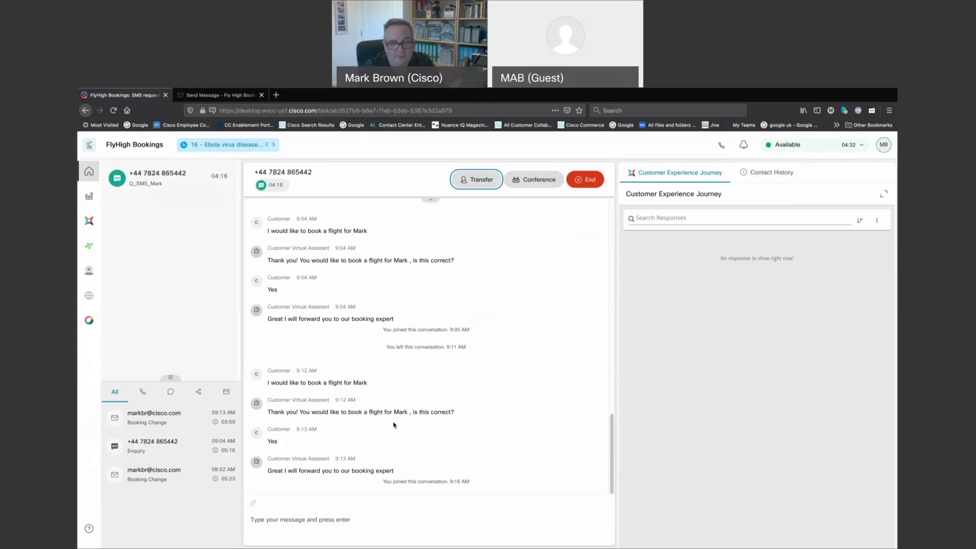
Step: Read through the SMS conversation history and review its transfer queues, and cancel the transfer request
scroll(386, 417, up, 10)
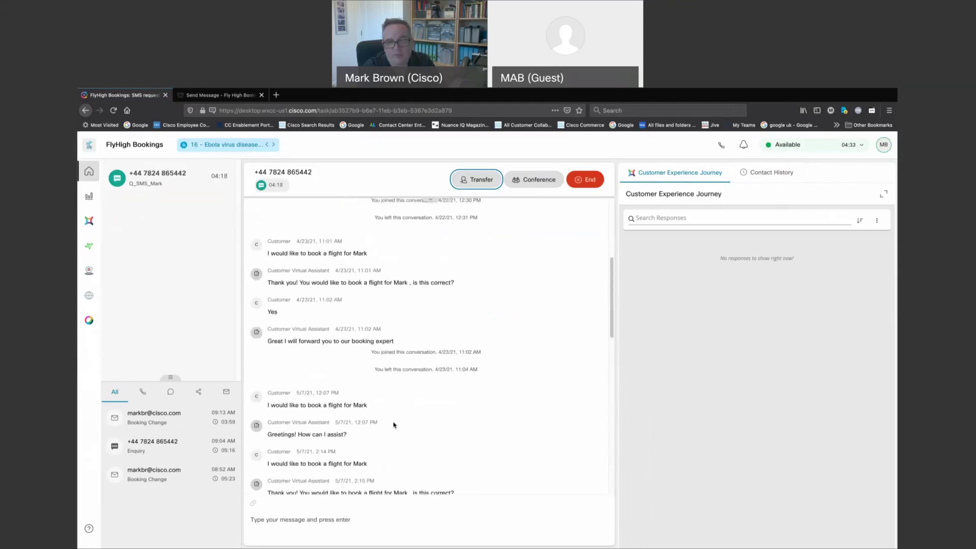
scroll(394, 425, down, 10)
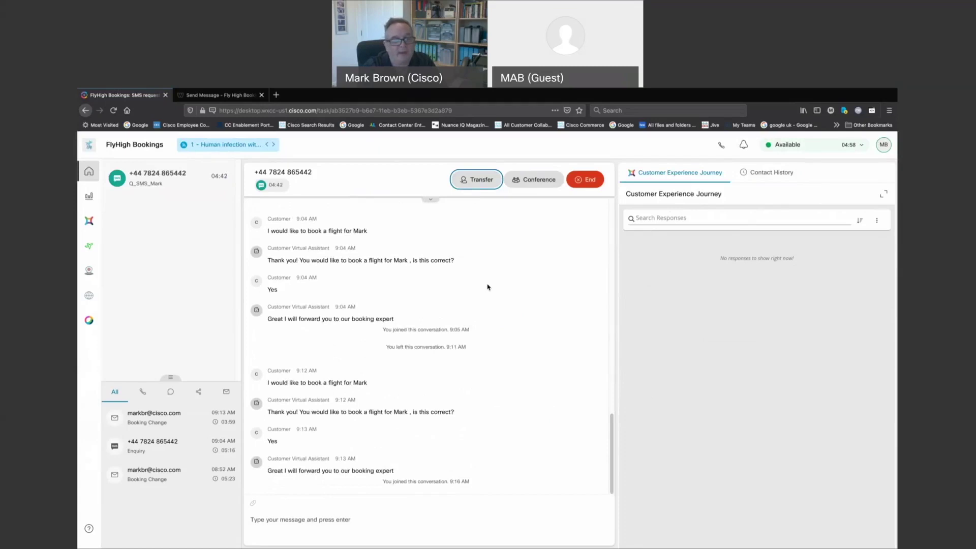
click(477, 180)
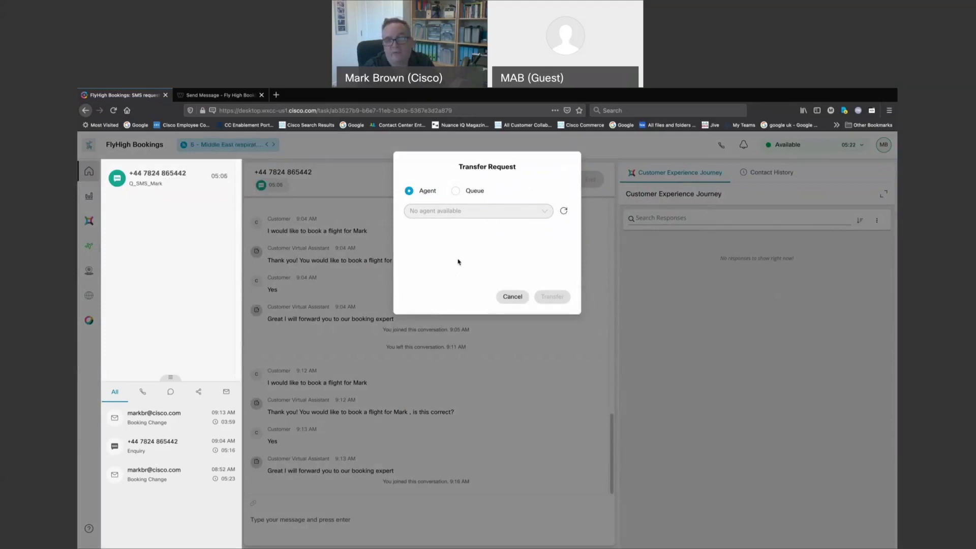
click(456, 191)
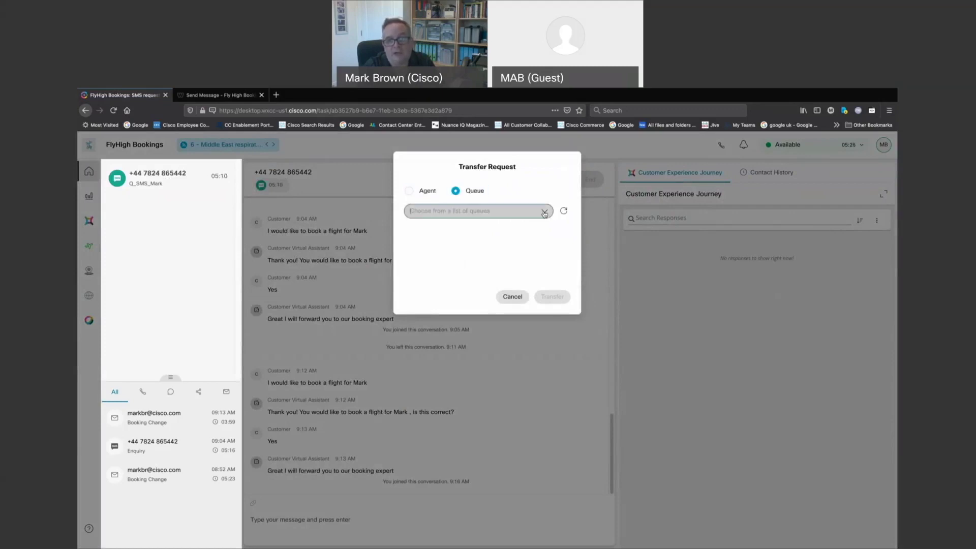
click(524, 208)
scroll(550, 271, down, 2)
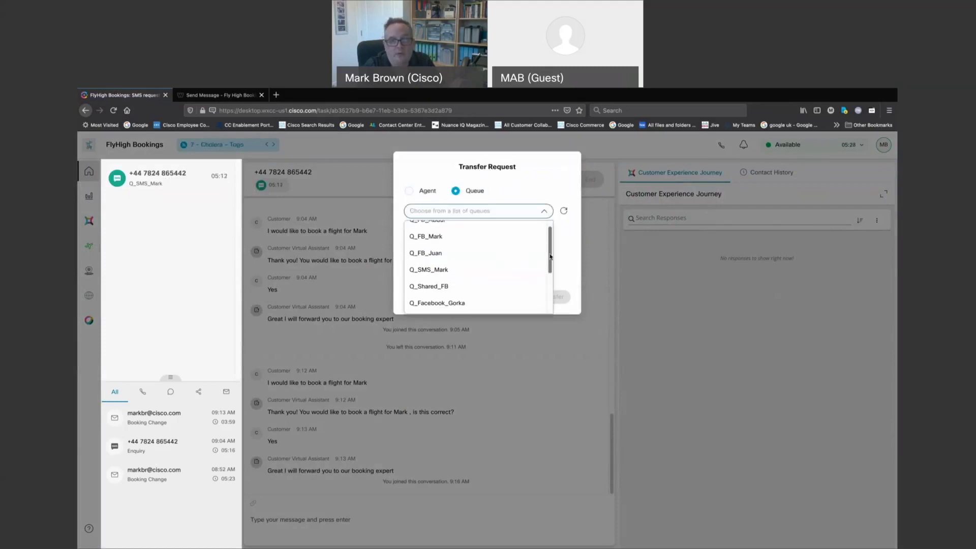
scroll(550, 271, down, 2)
scroll(542, 240, up, 5)
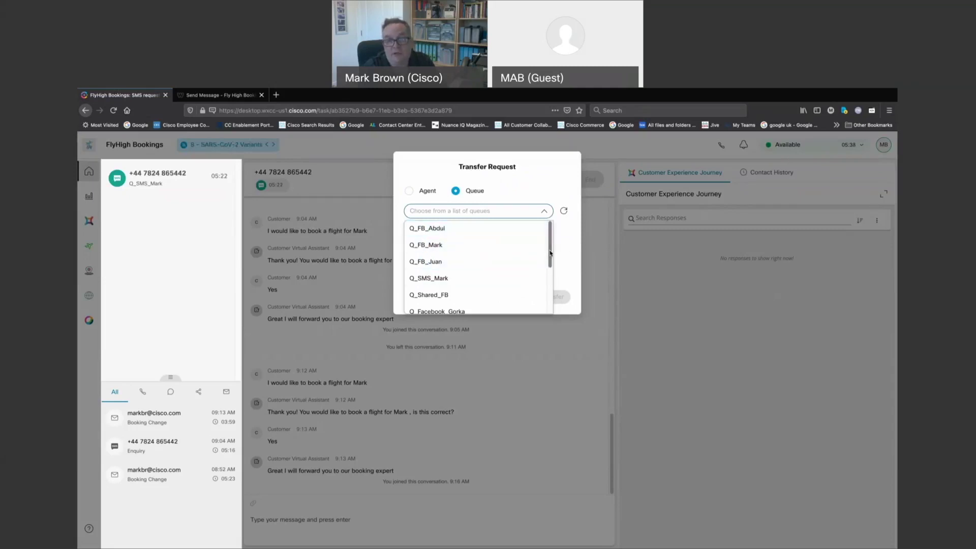
click(543, 178)
click(512, 297)
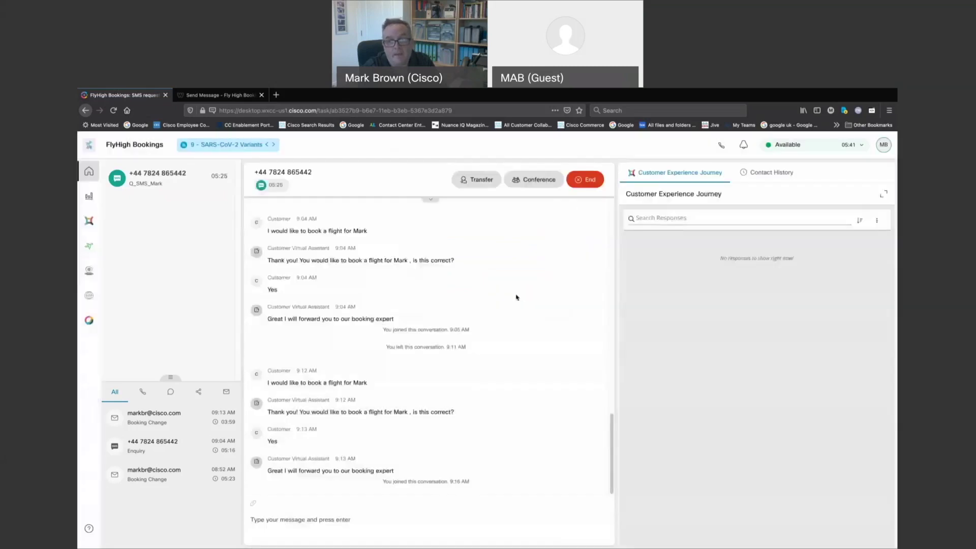
Step: Review the agents available for a conference on the SMS contact, and cancel the conference request
click(526, 182)
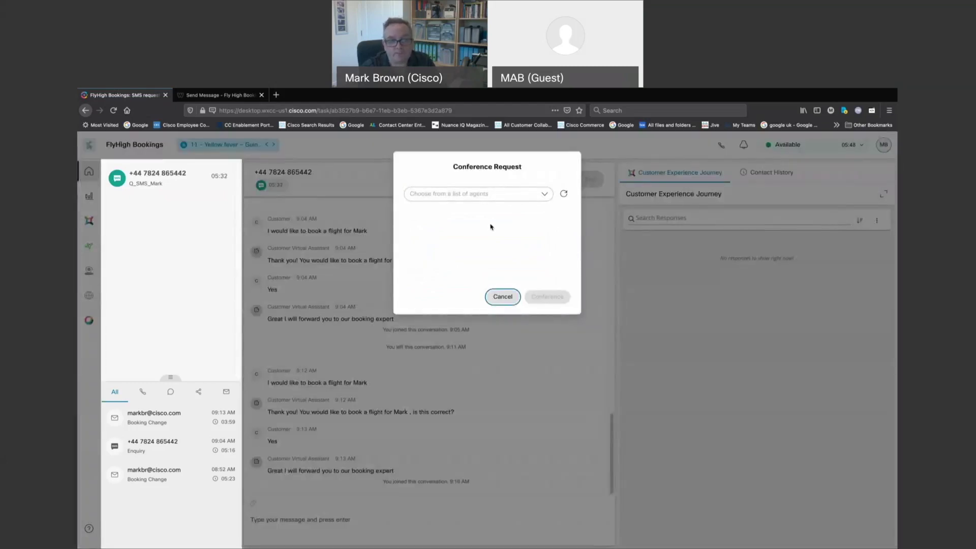
click(542, 195)
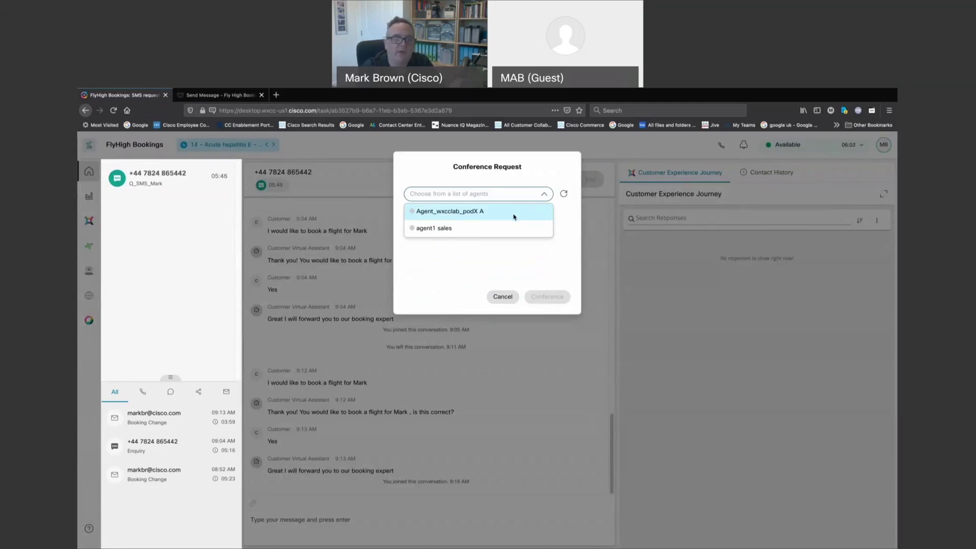
click(507, 295)
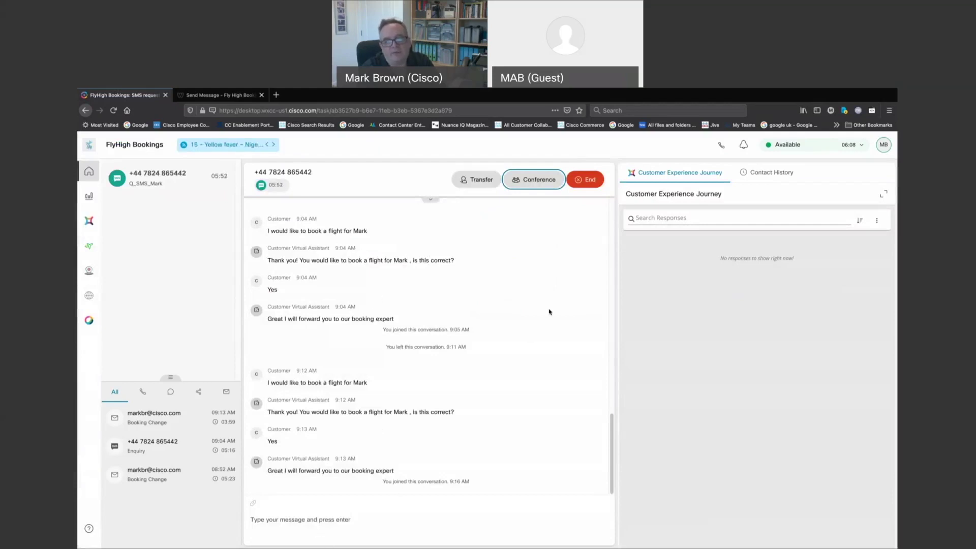
Step: End the SMS contact and submit its wrap-up with the reason Booking Change
click(587, 181)
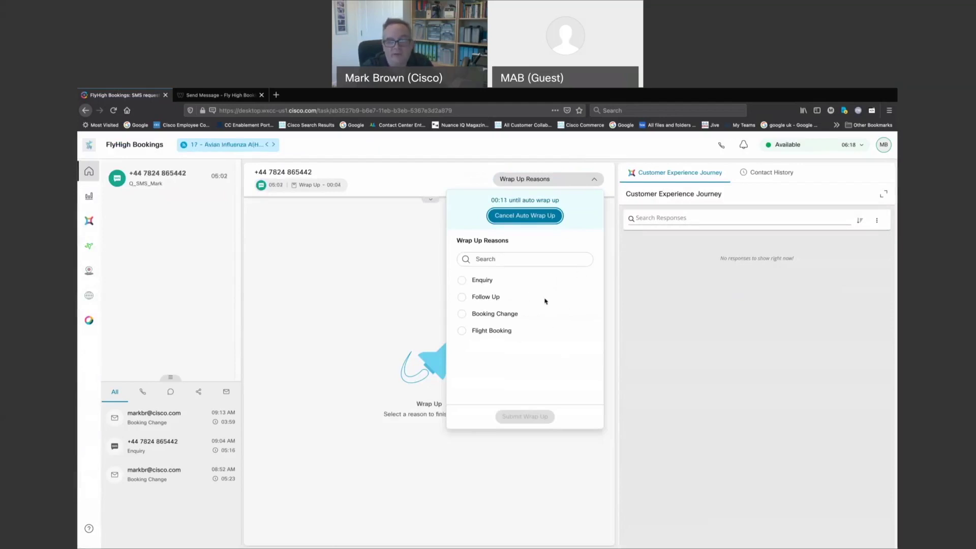
click(461, 314)
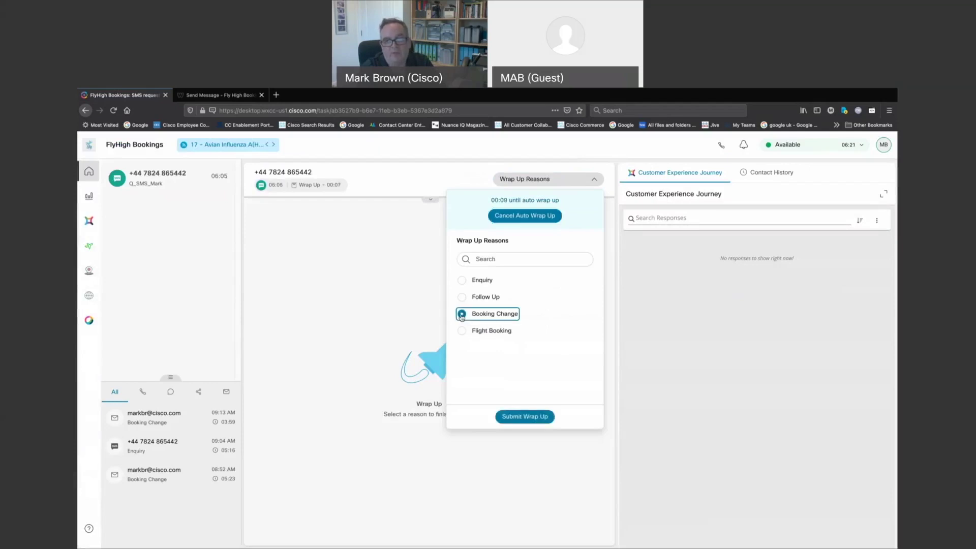
click(518, 420)
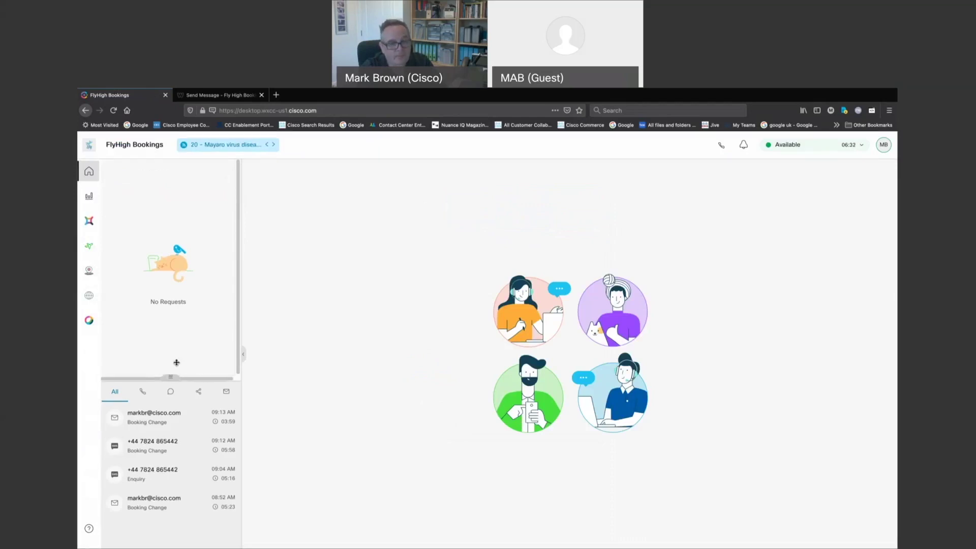
Step: Enlarge the interaction history area and view it by voice, chat, social and email channel, ending with all channels
drag(170, 377, 162, 203)
click(142, 246)
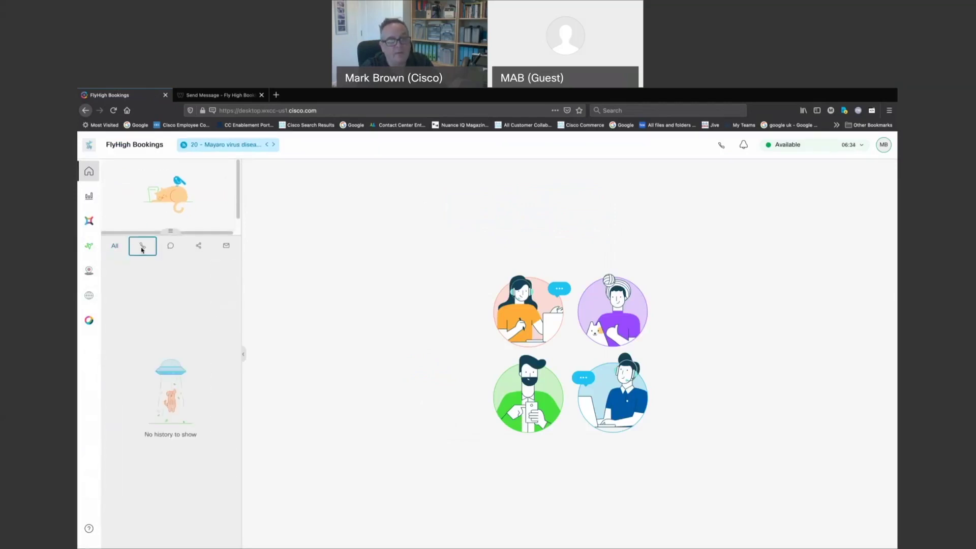
click(168, 250)
click(198, 247)
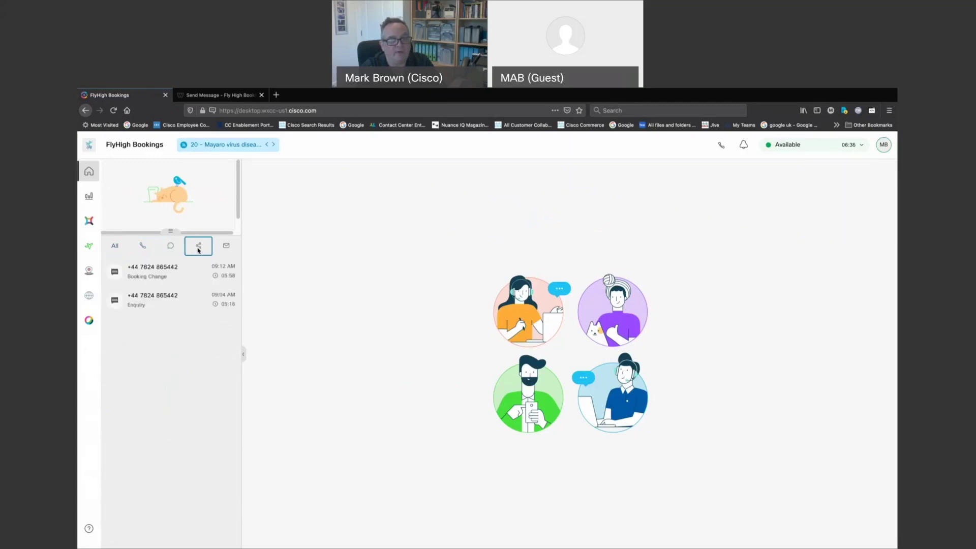
click(224, 247)
click(117, 247)
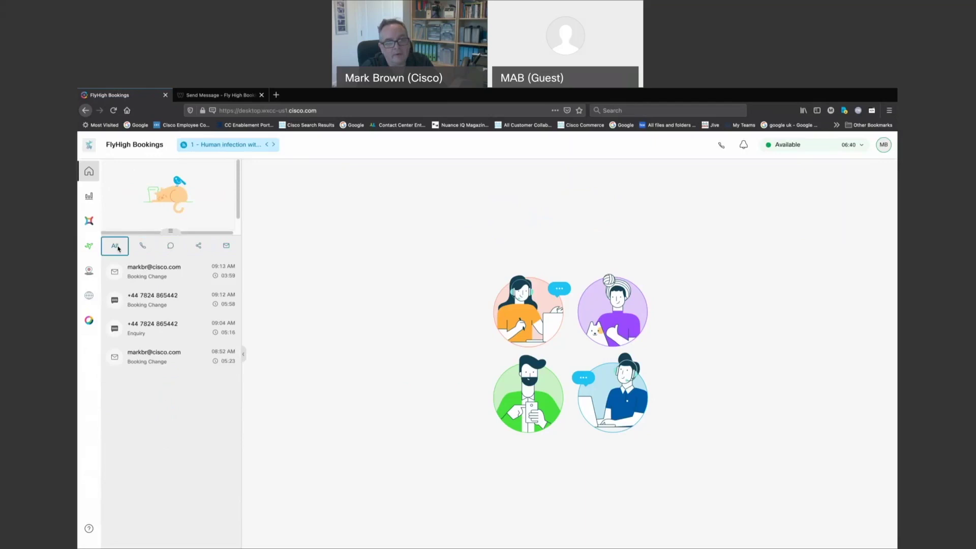